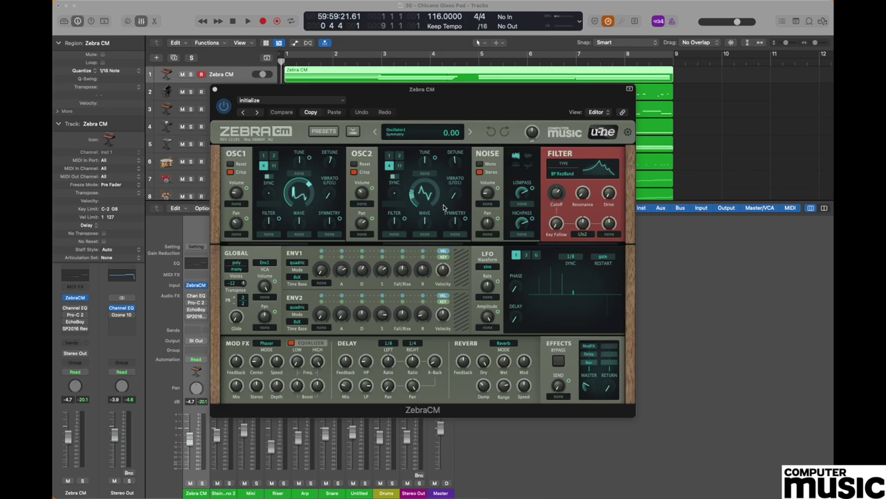
Load the init preset and turn the Effects Master knob down to 31
{"action": "left_click", "coordinate": [423, 134]}
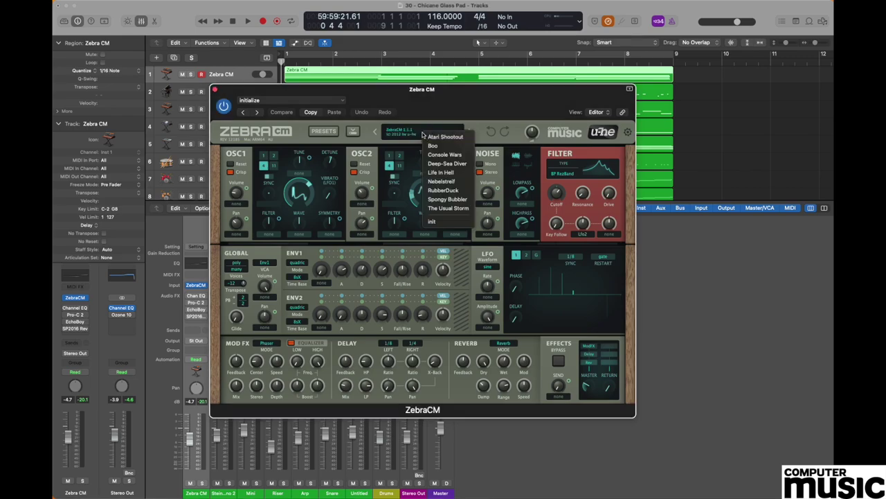
{"action": "left_click", "coordinate": [440, 221]}
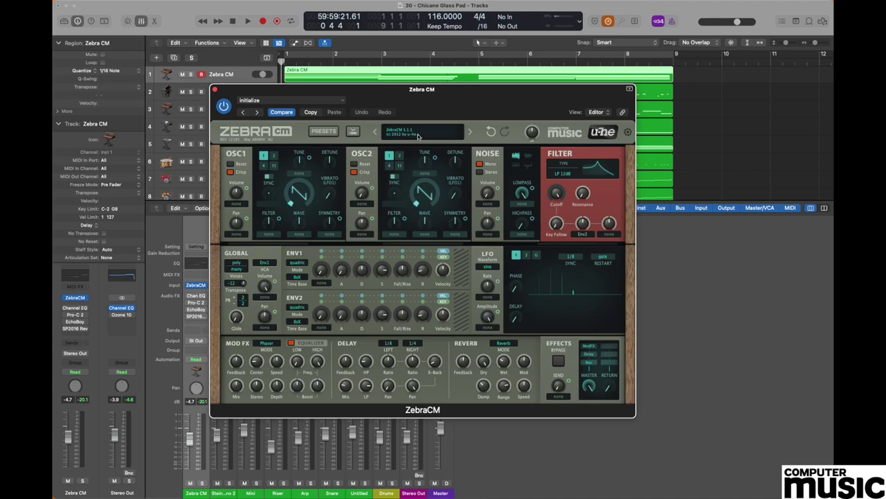
{"action": "mouse_move", "coordinate": [593, 390]}
{"action": "left_click_drag", "start_coordinate": [593, 390], "coordinate": [600, 465]}
Set oscillator 1's waveform to 5.60 and its volume to 56
{"action": "left_click", "coordinate": [302, 195]}
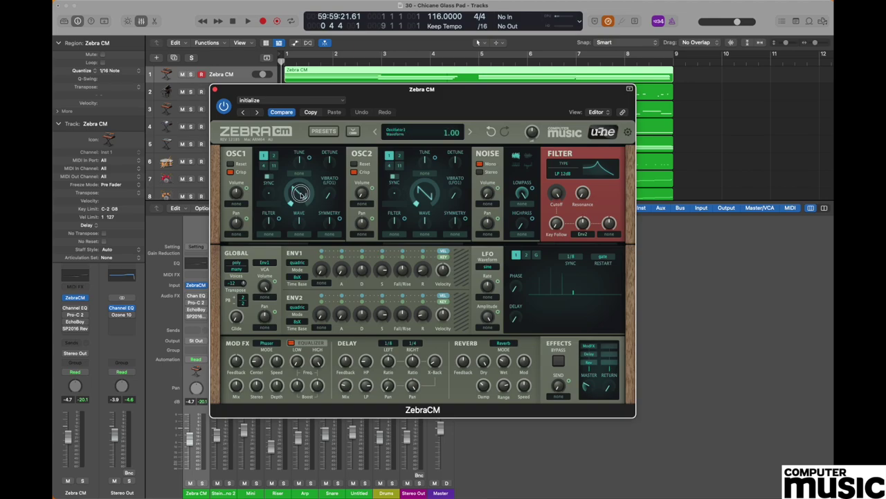
{"action": "left_click_drag", "start_coordinate": [300, 193], "coordinate": [309, 127]}
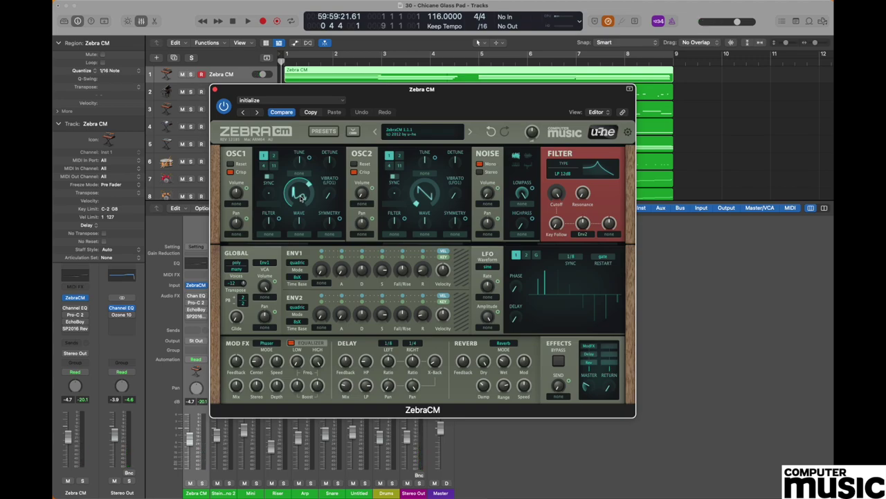
{"action": "mouse_move", "coordinate": [237, 195]}
{"action": "left_click_drag", "start_coordinate": [238, 194], "coordinate": [236, 237]}
Make oscillator 1 a four-voice quad wave and adjust its Detune control
{"action": "left_click", "coordinate": [264, 166]}
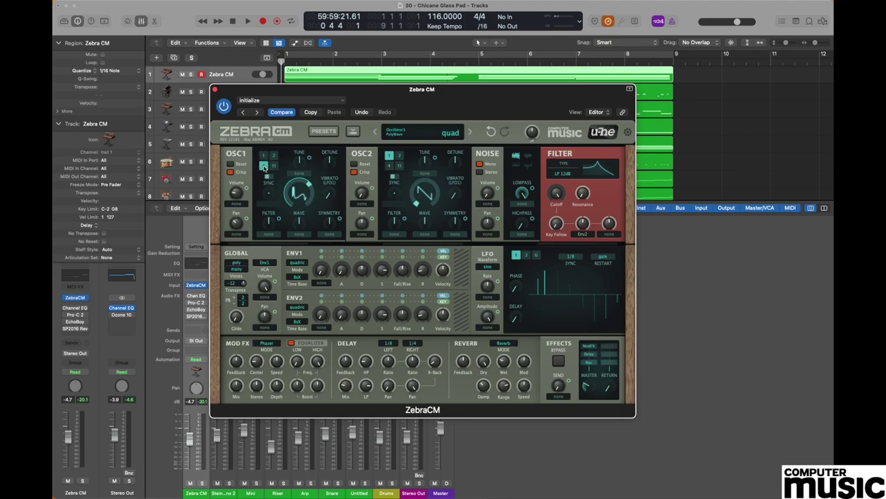
{"action": "left_click", "coordinate": [329, 162]}
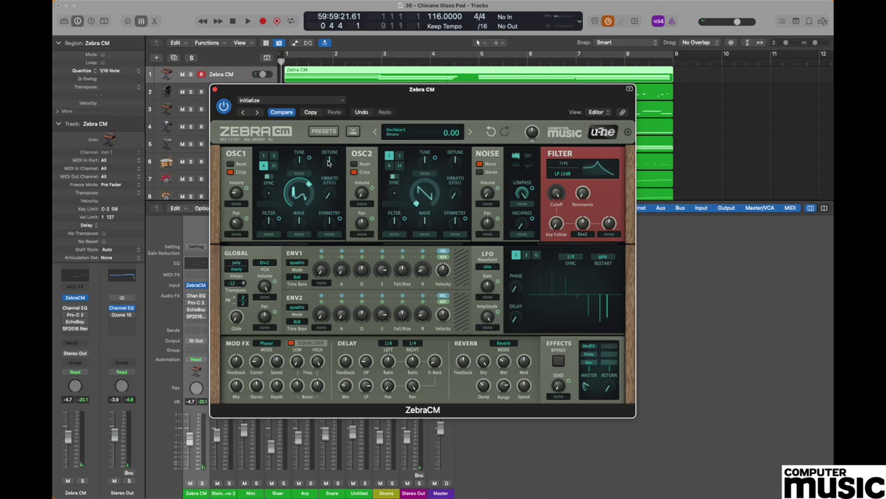
{"action": "left_click", "coordinate": [329, 160]}
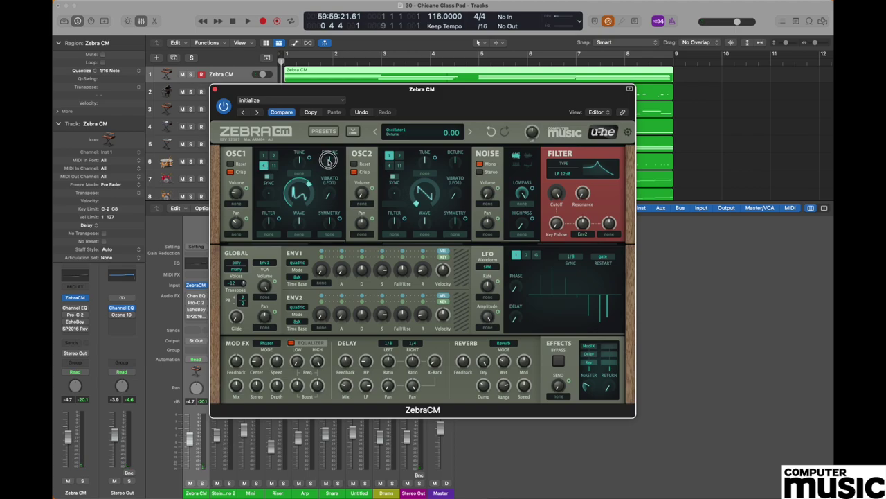
Set oscillator 2's waveform to 3.40 and raise its volume to 69
{"action": "left_click", "coordinate": [428, 196]}
{"action": "left_click_drag", "start_coordinate": [427, 196], "coordinate": [430, 178]}
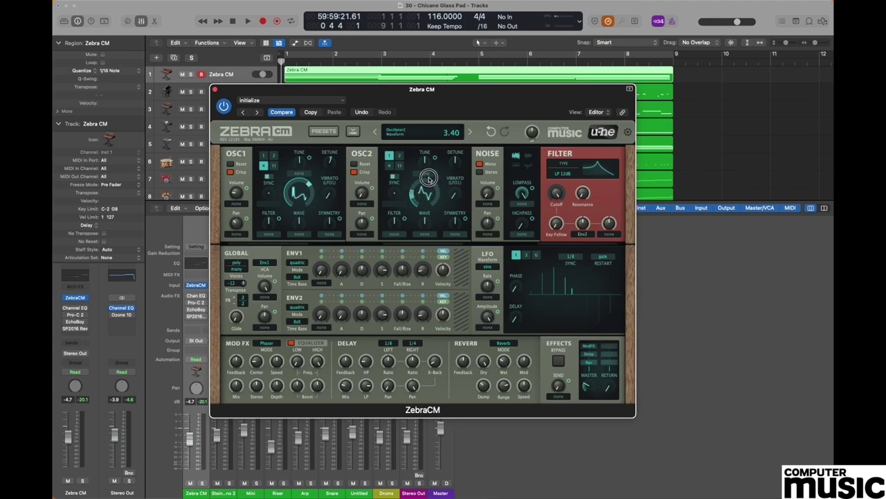
{"action": "left_click", "coordinate": [364, 197]}
{"action": "left_click", "coordinate": [363, 197]}
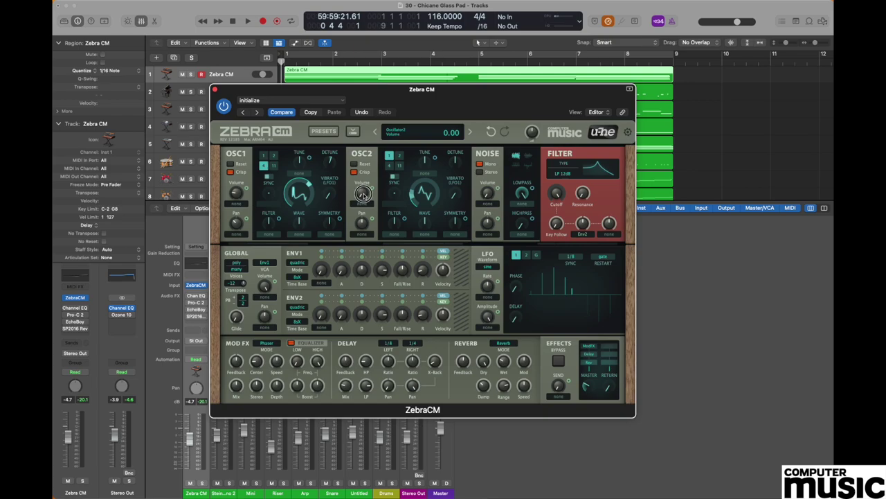
{"action": "left_click_drag", "start_coordinate": [363, 194], "coordinate": [367, 156]}
Pan oscillator 2 to 30, make it quad voiced, and detune it to -3
{"action": "left_click", "coordinate": [364, 226]}
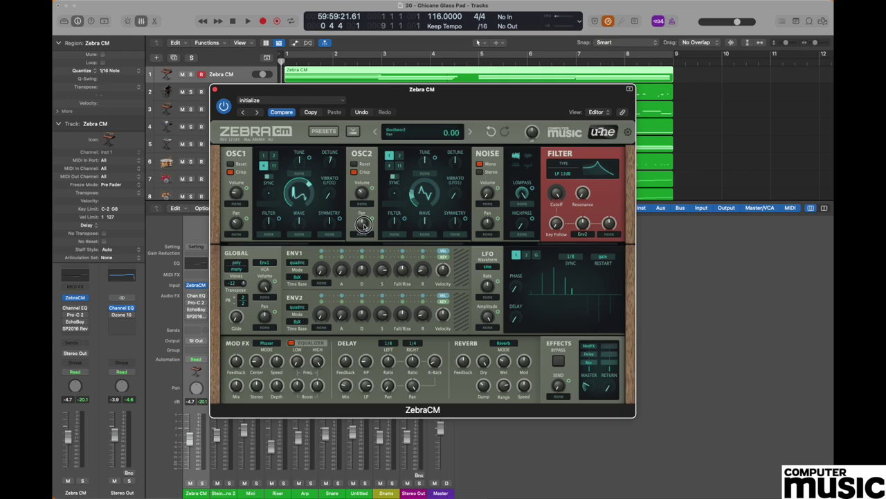
{"action": "left_click_drag", "start_coordinate": [364, 225], "coordinate": [370, 209]}
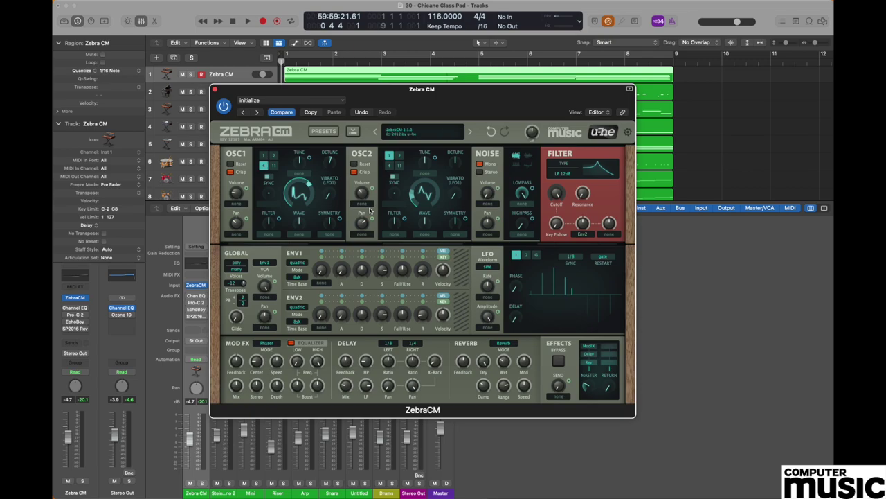
{"action": "left_click", "coordinate": [390, 167]}
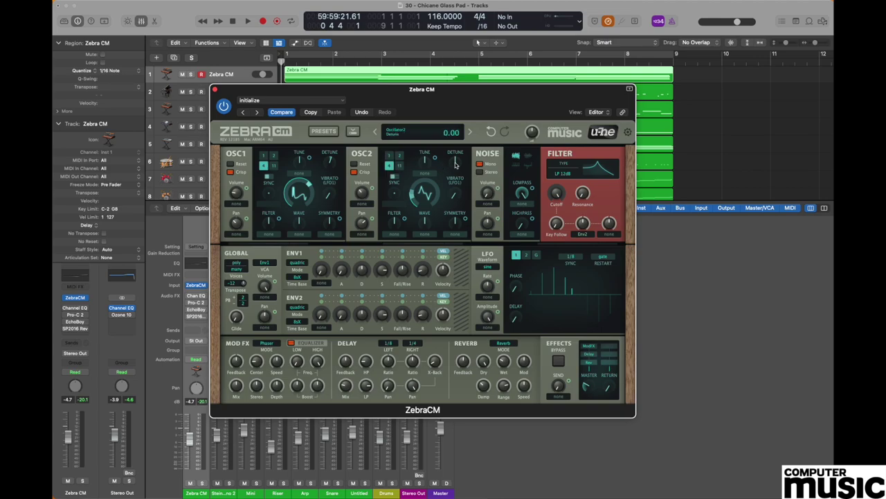
{"action": "left_click_drag", "start_coordinate": [455, 164], "coordinate": [455, 168]}
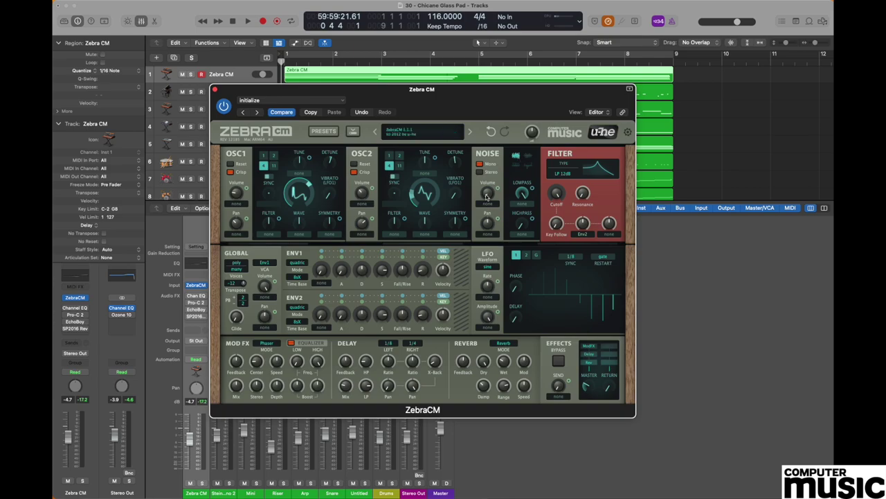
Raise the noise volume to 22 and adjust its highpass filtering
{"action": "left_click_drag", "start_coordinate": [488, 197], "coordinate": [494, 175]}
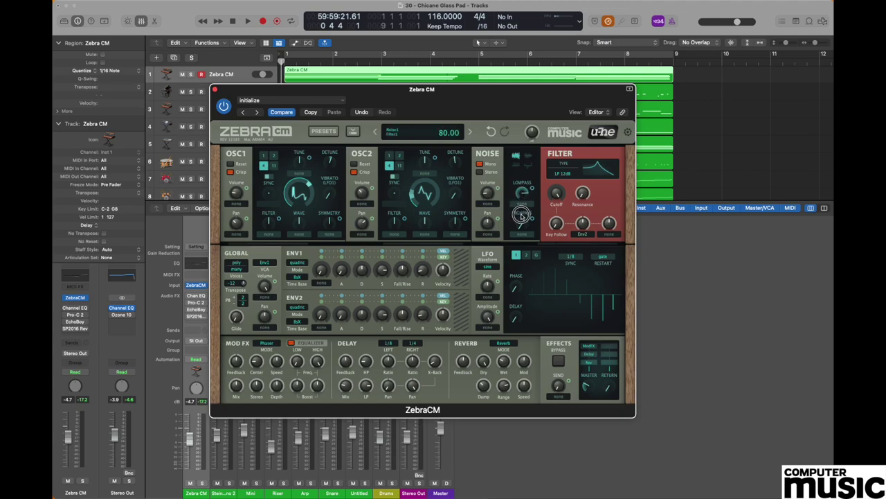
{"action": "mouse_move", "coordinate": [523, 219]}
{"action": "left_click_drag", "start_coordinate": [523, 219], "coordinate": [531, 146]}
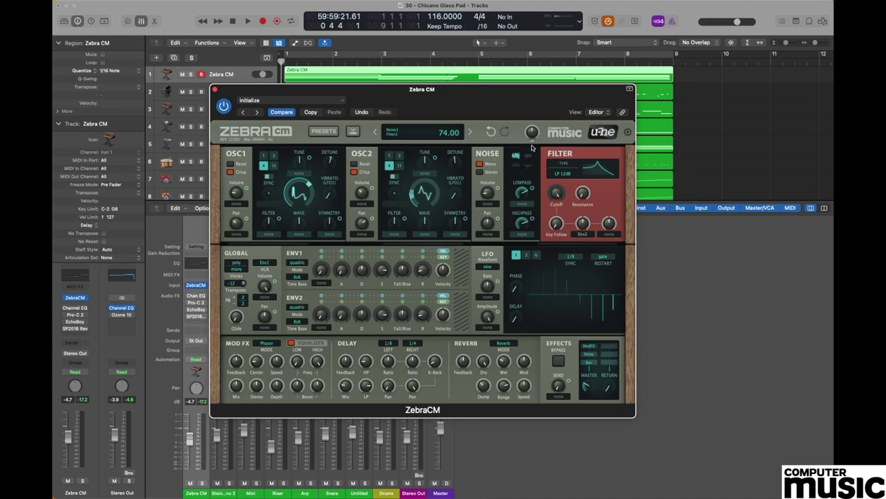
Switch the filter to BP RezBand, lower its cutoff and set resonance to 3
{"action": "left_click", "coordinate": [568, 175]}
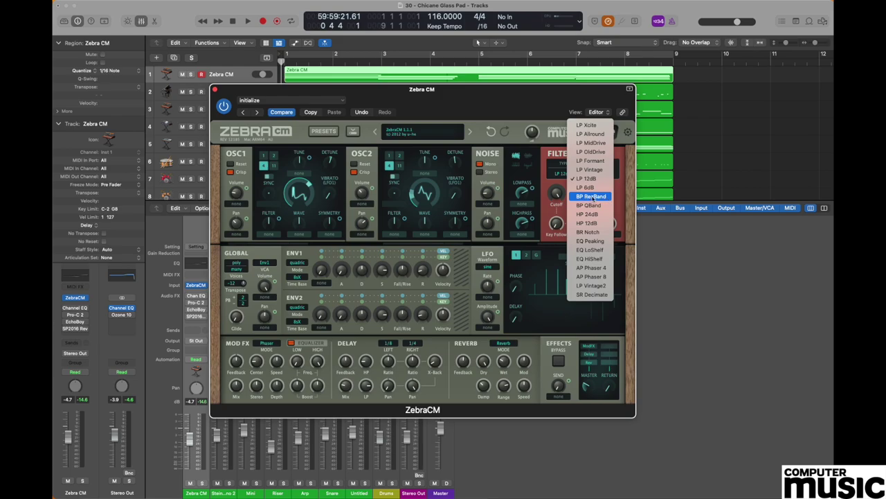
{"action": "left_click", "coordinate": [599, 197]}
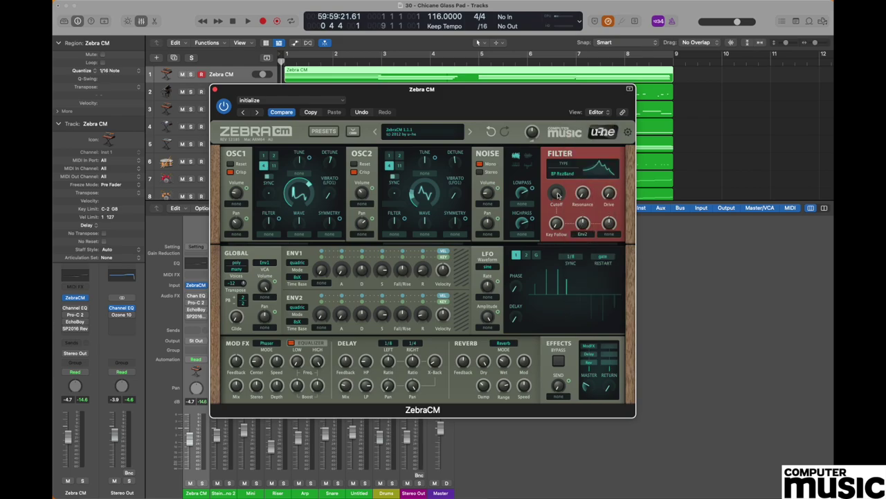
{"action": "left_click_drag", "start_coordinate": [558, 195], "coordinate": [563, 239]}
{"action": "left_click_drag", "start_coordinate": [587, 196], "coordinate": [587, 190]}
Set the filter's modulation source to Lfo2 and raise its depth
{"action": "left_click", "coordinate": [585, 236]}
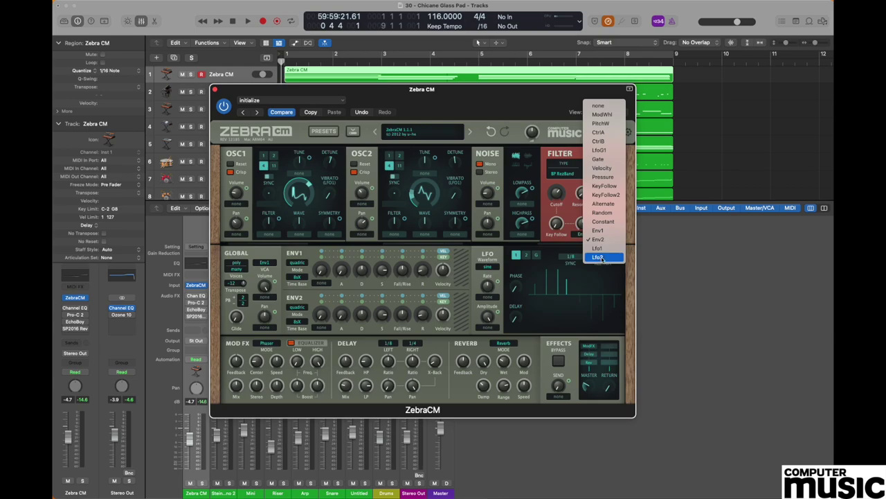
{"action": "left_click", "coordinate": [599, 257]}
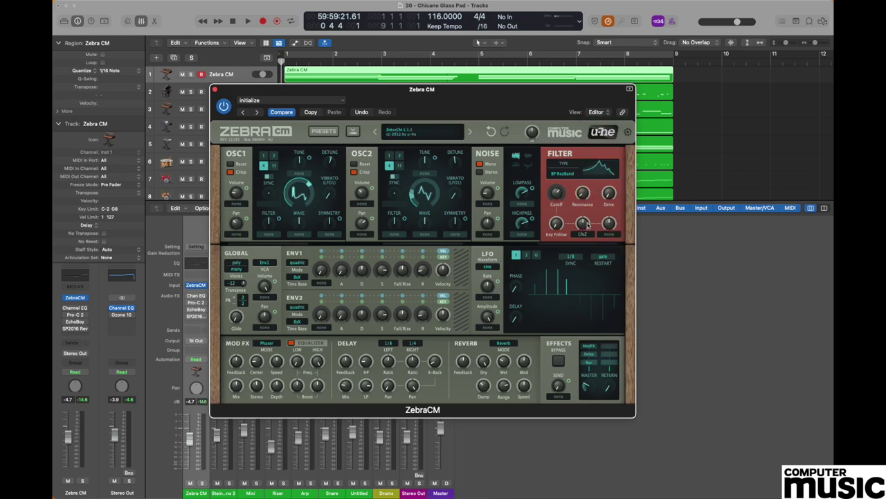
{"action": "scroll", "coordinate": [587, 224], "scroll_direction": "up", "scroll_amount": 3}
Drag the ENV1 A, D and R knobs to 60, 57 and 28
{"action": "left_click_drag", "start_coordinate": [342, 272], "coordinate": [354, 199]}
{"action": "left_click_drag", "start_coordinate": [363, 271], "coordinate": [382, 283]}
{"action": "left_click_drag", "start_coordinate": [423, 275], "coordinate": [425, 239]}
Choose 1/1 as LFO 2's sync rate
{"action": "left_click", "coordinate": [526, 256]}
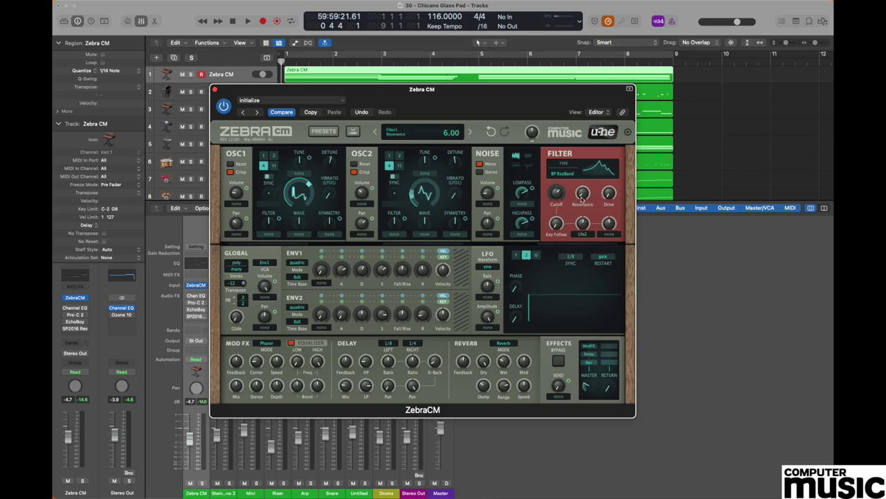
{"action": "left_click", "coordinate": [573, 259]}
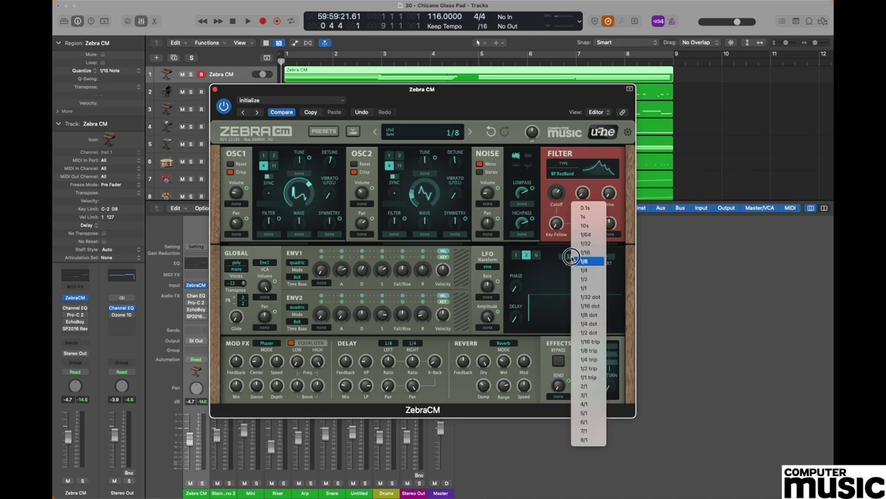
{"action": "left_click", "coordinate": [589, 288]}
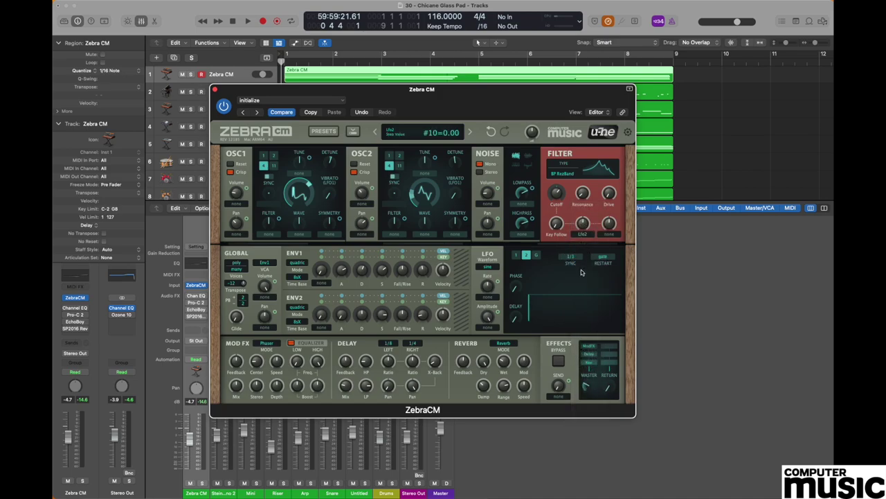